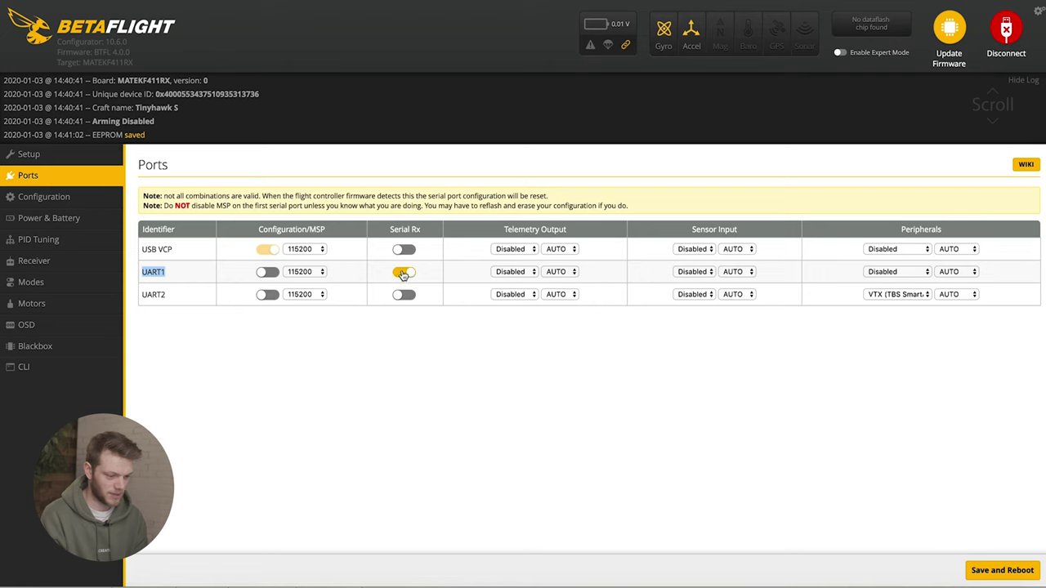
Save the port settings and reboot the flight controller.
{"action": "left_click", "coordinate": [535, 375]}
{"action": "left_click", "coordinate": [1009, 570]}
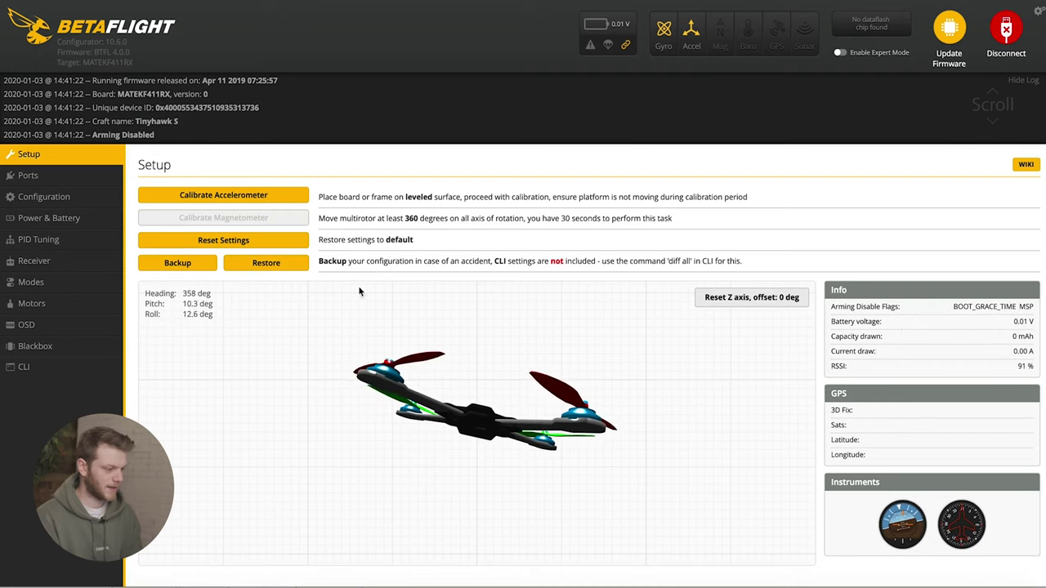
Check the receiver mode options in the configuration, keep SPI RX support, and save and reboot.
{"action": "left_click", "coordinate": [64, 199]}
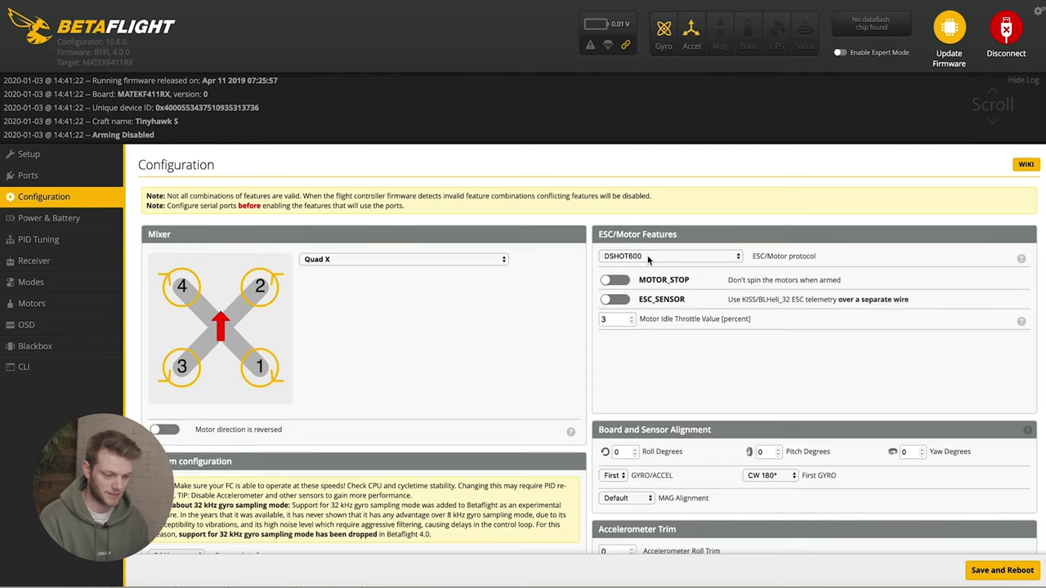
{"action": "scroll", "coordinate": [477, 436], "scroll_direction": "down", "scroll_amount": 6}
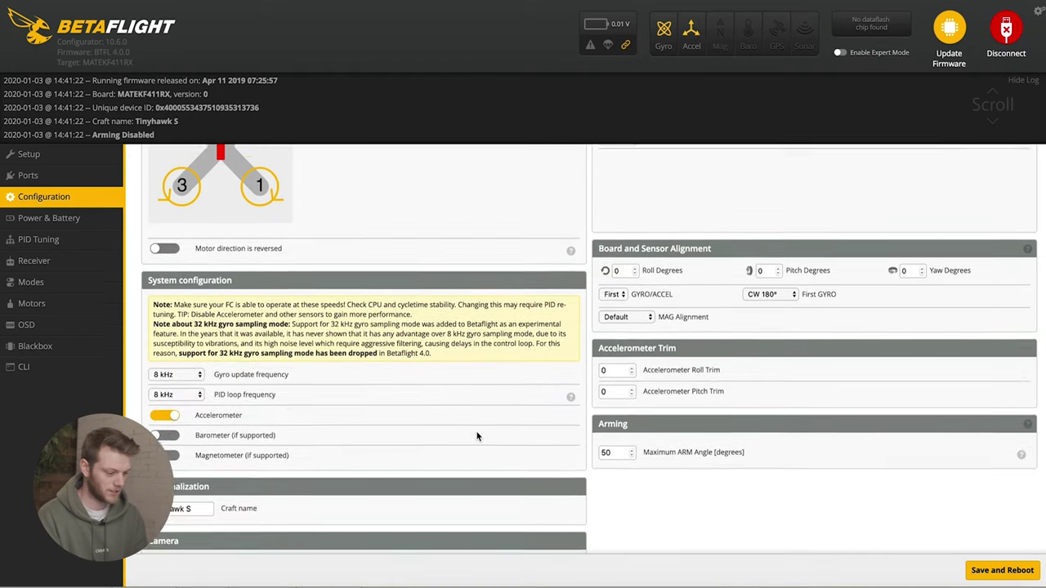
{"action": "scroll", "coordinate": [478, 437], "scroll_direction": "down", "scroll_amount": 1}
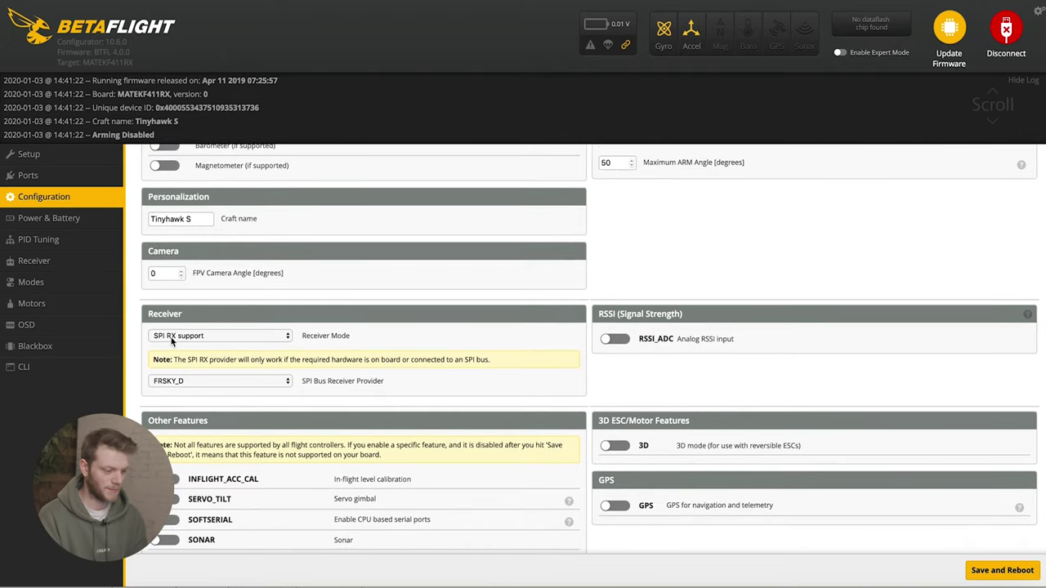
{"action": "left_click", "coordinate": [218, 338]}
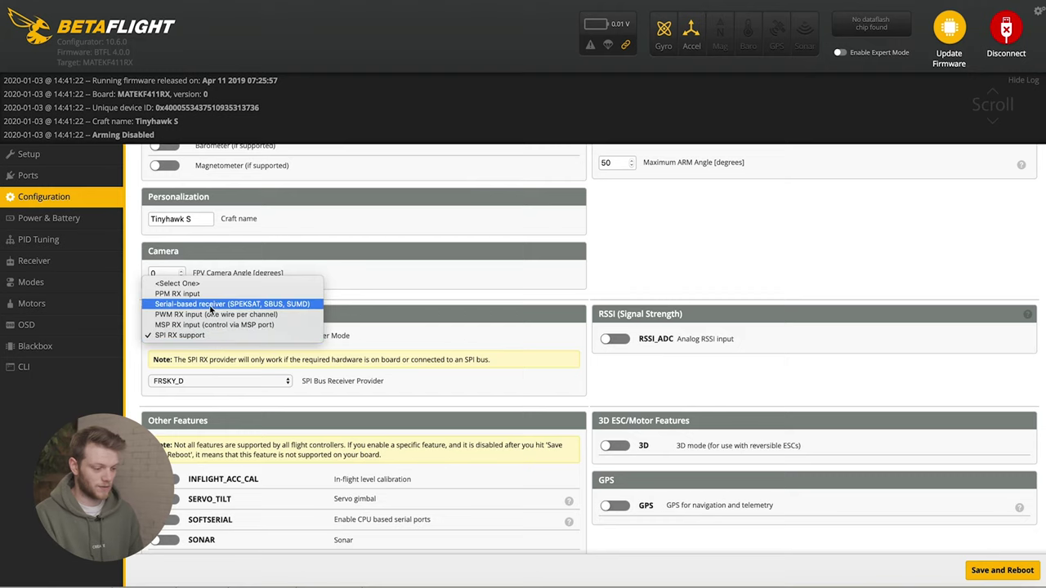
{"action": "left_click", "coordinate": [329, 376]}
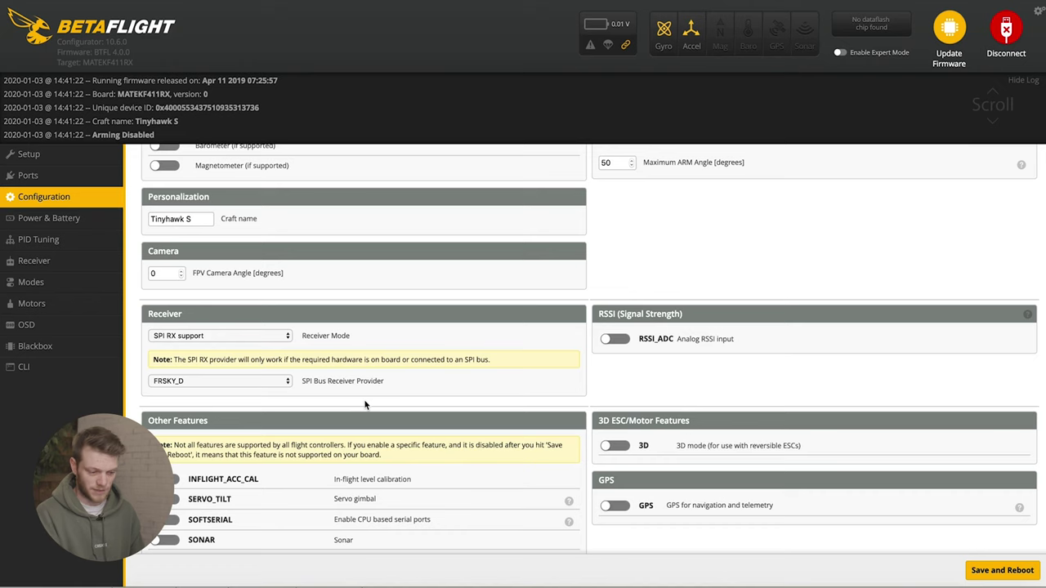
{"action": "left_click", "coordinate": [985, 570]}
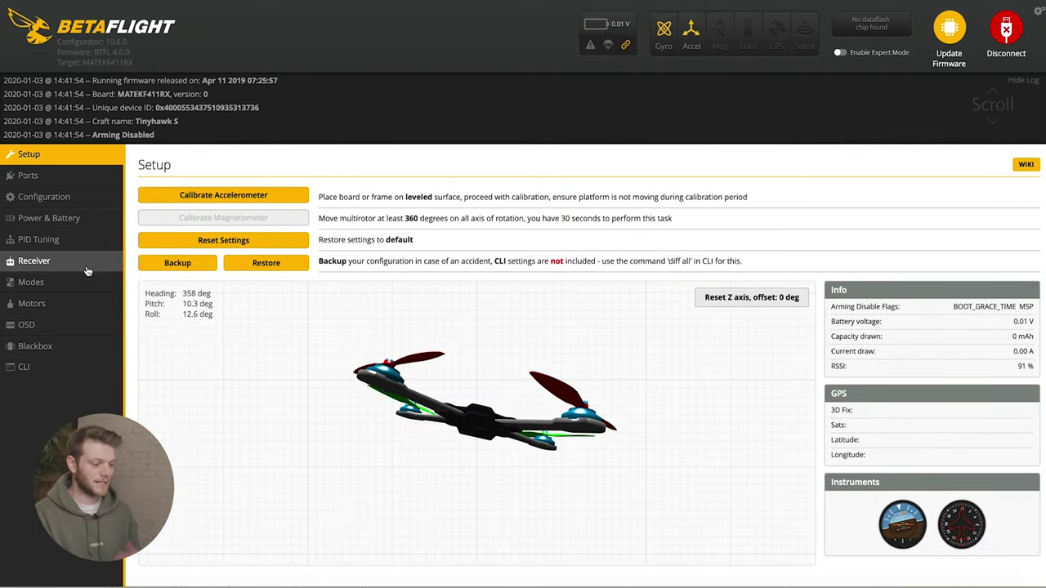
Check the receiver channels, and add an ARM mode range on AUX 1 from 1425 to 2100.
{"action": "left_click", "coordinate": [49, 262]}
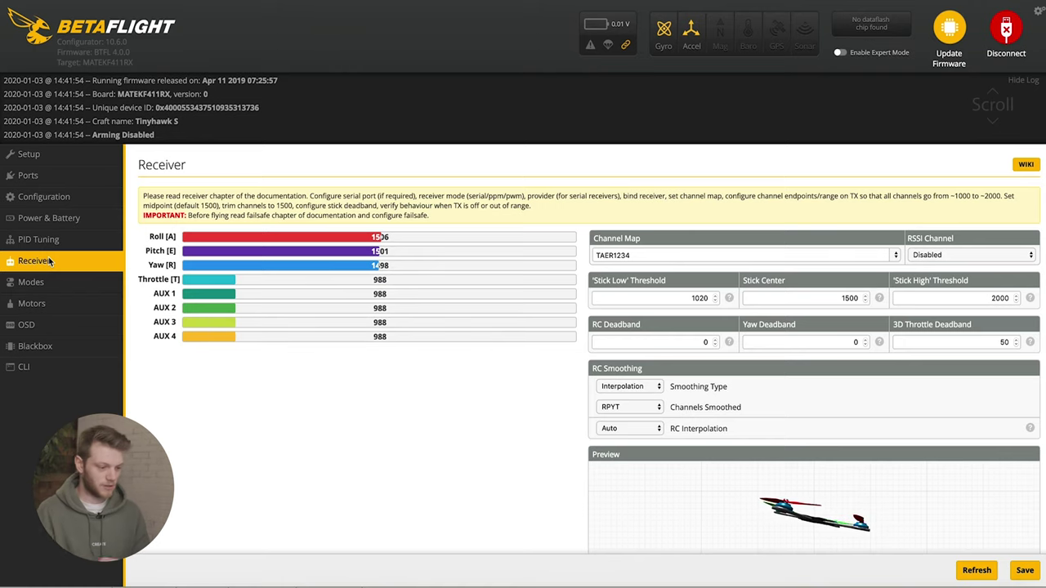
{"action": "left_click", "coordinate": [52, 284]}
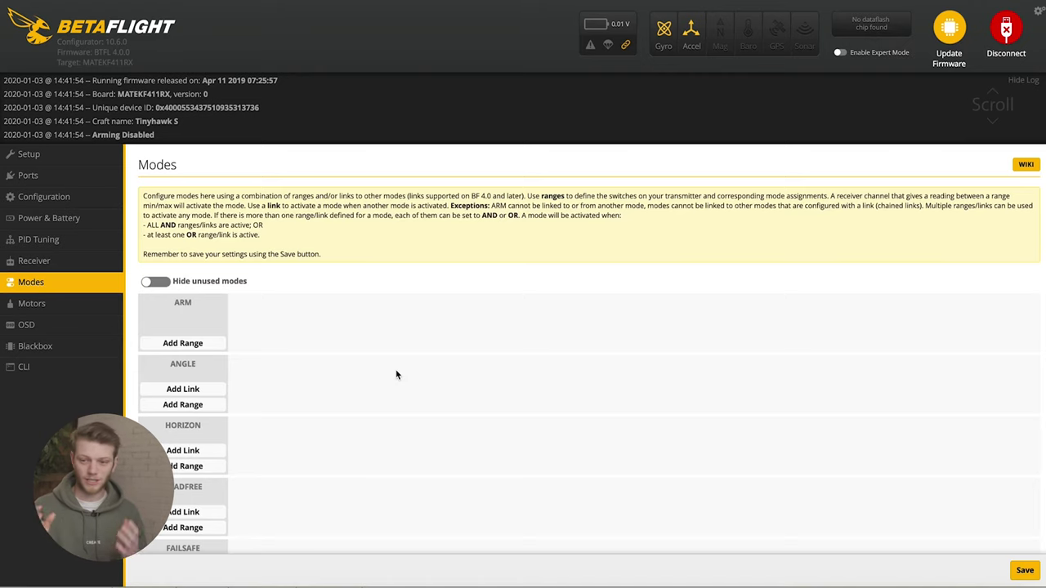
{"action": "left_click", "coordinate": [193, 343]}
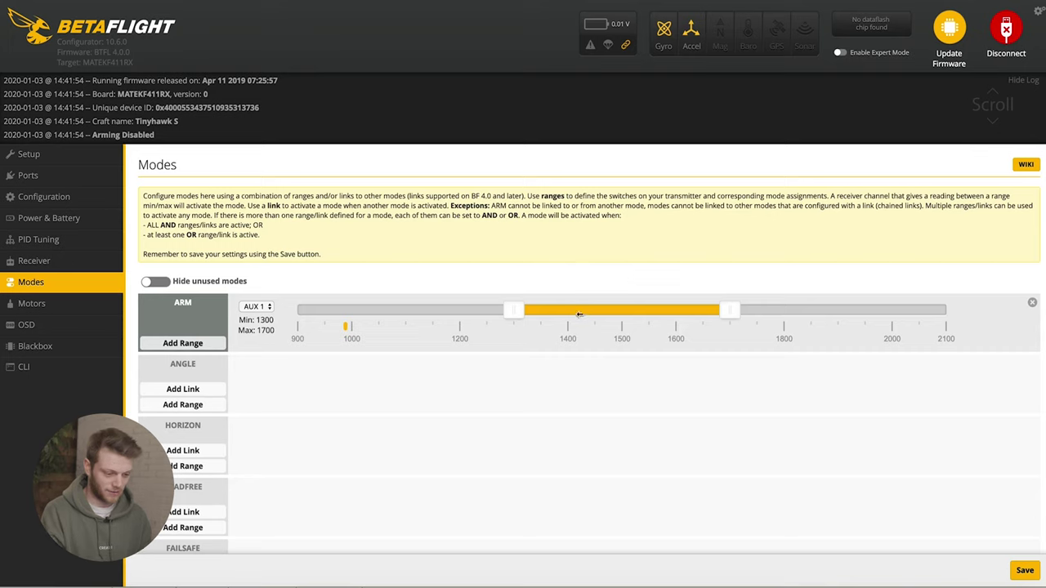
{"action": "left_click_drag", "start_coordinate": [579, 313], "coordinate": [799, 319]}
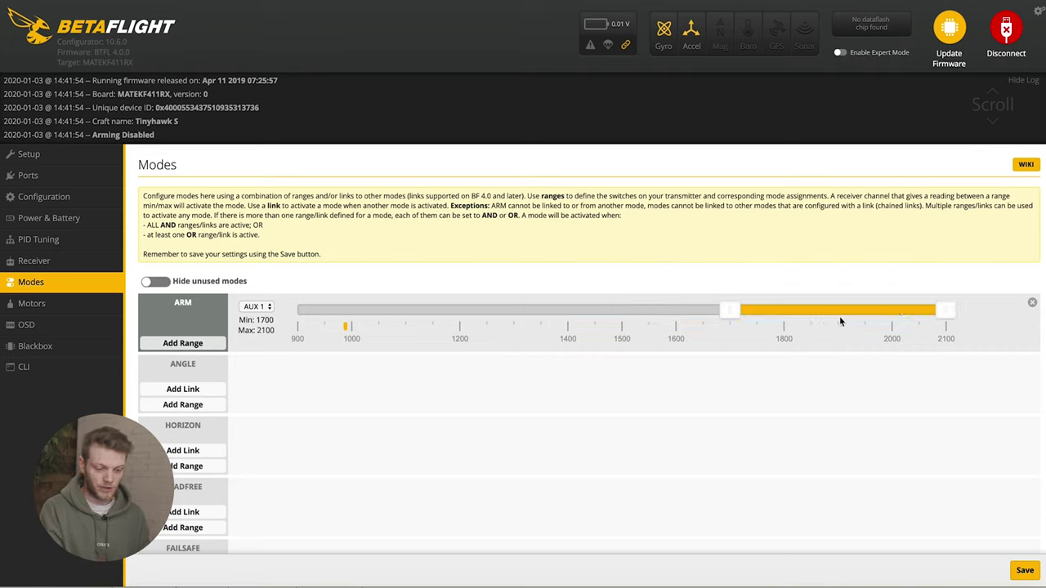
{"action": "left_click_drag", "start_coordinate": [729, 311], "coordinate": [582, 314]}
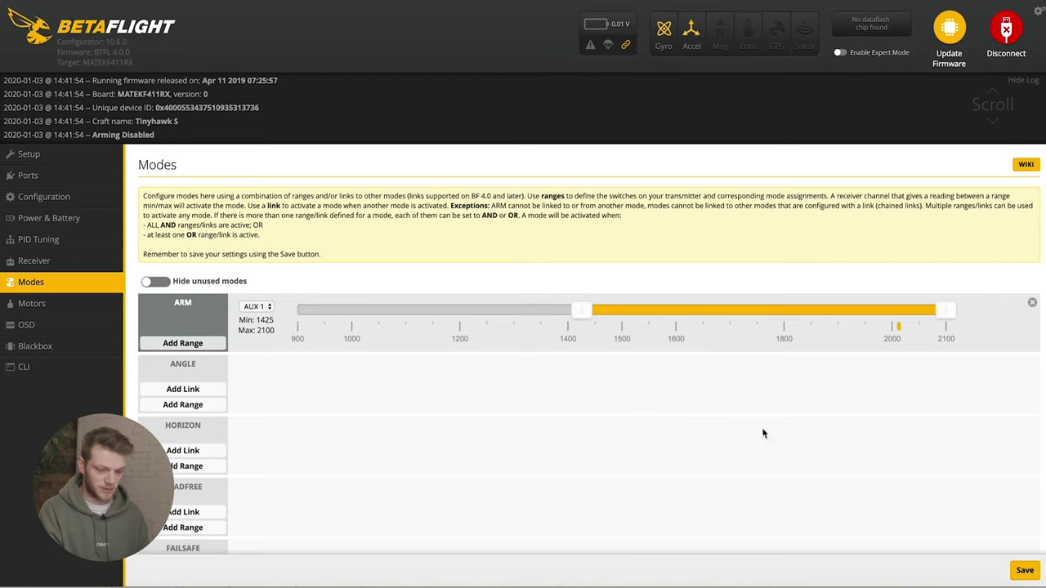
Add an ANGLE range on AUX 2 from 1300 to 1700 and a HORIZON range on AUX 2 from 1700 to 2100.
{"action": "scroll", "coordinate": [188, 347], "scroll_direction": "down", "scroll_amount": 1}
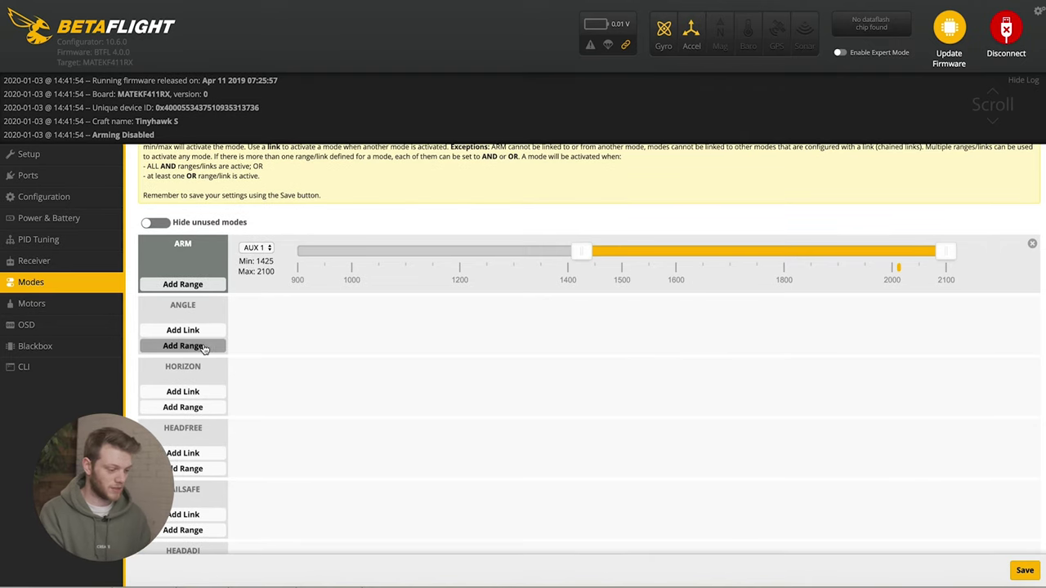
{"action": "left_click", "coordinate": [205, 348]}
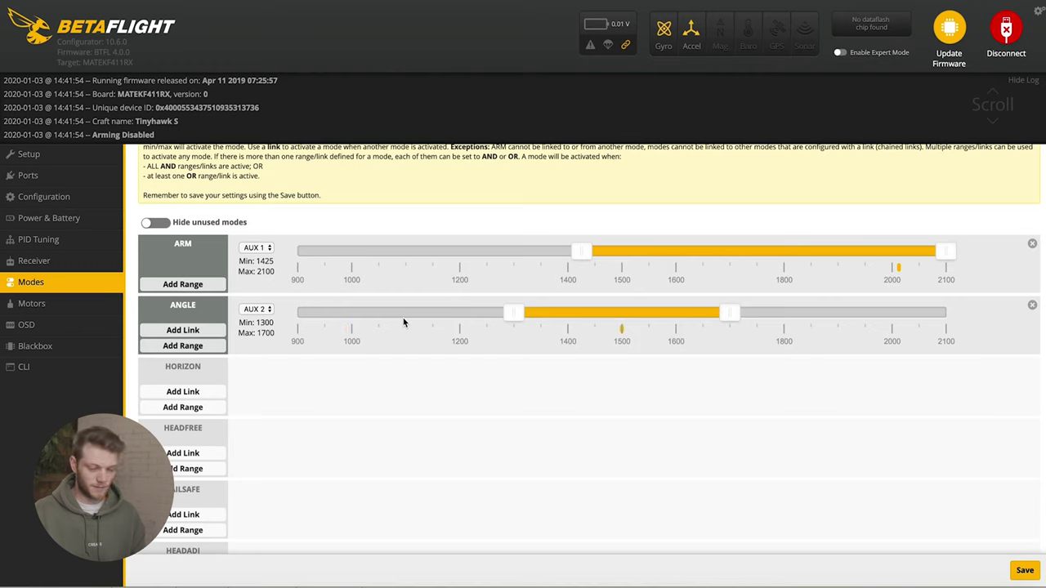
{"action": "left_click", "coordinate": [182, 407]}
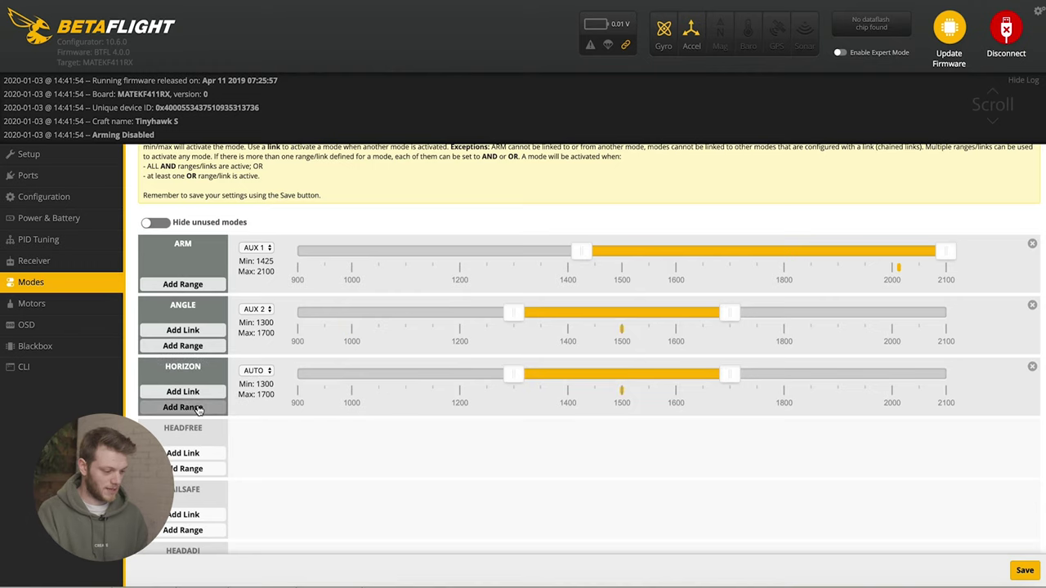
{"action": "left_click_drag", "start_coordinate": [582, 373], "coordinate": [820, 379]}
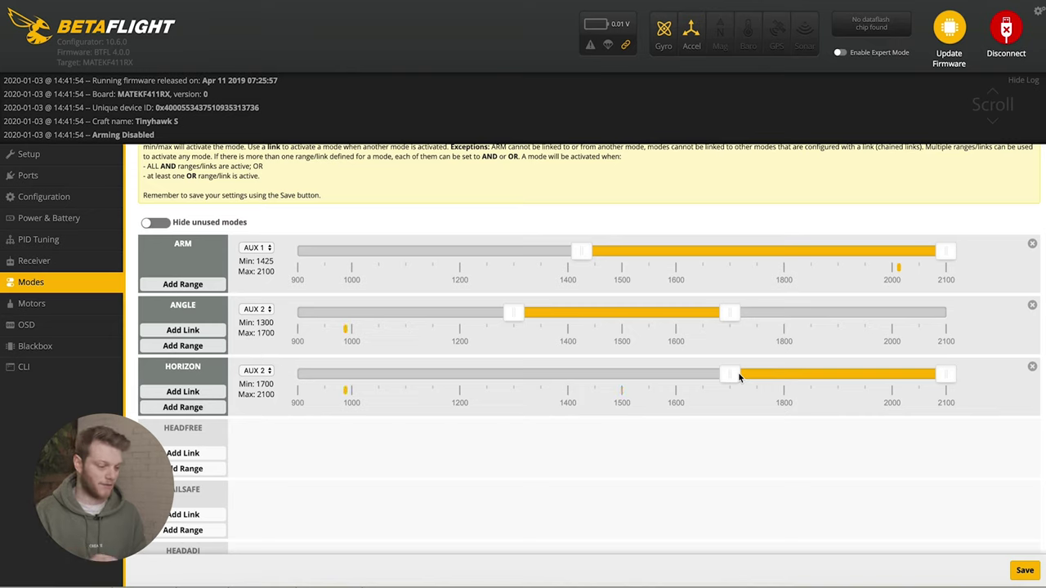
Add a BEEPER mode range on AUX 3 from 1700 to 2100.
{"action": "scroll", "coordinate": [325, 444], "scroll_direction": "down", "scroll_amount": 2}
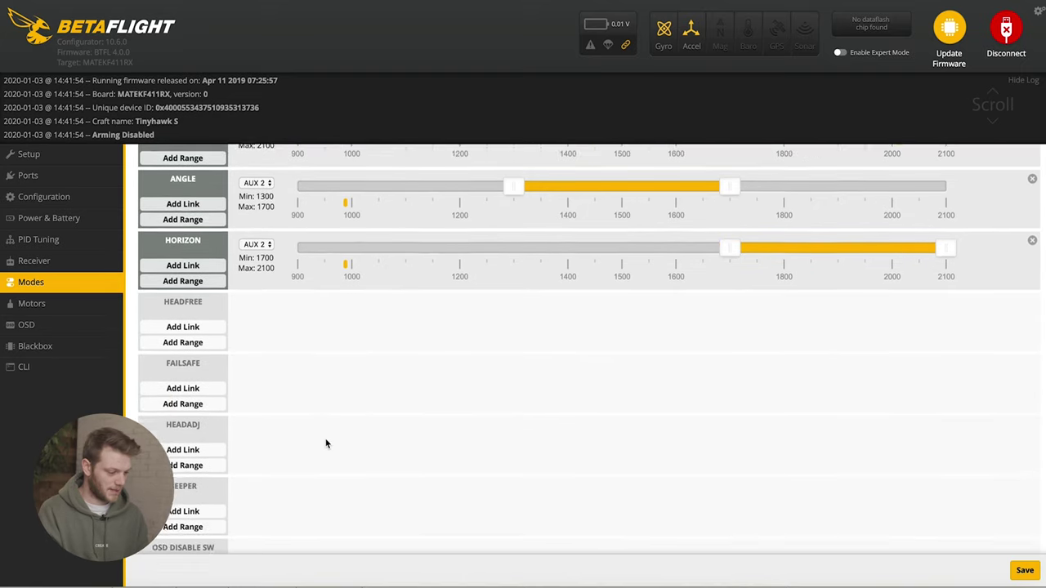
{"action": "scroll", "coordinate": [325, 443], "scroll_direction": "down", "scroll_amount": 2}
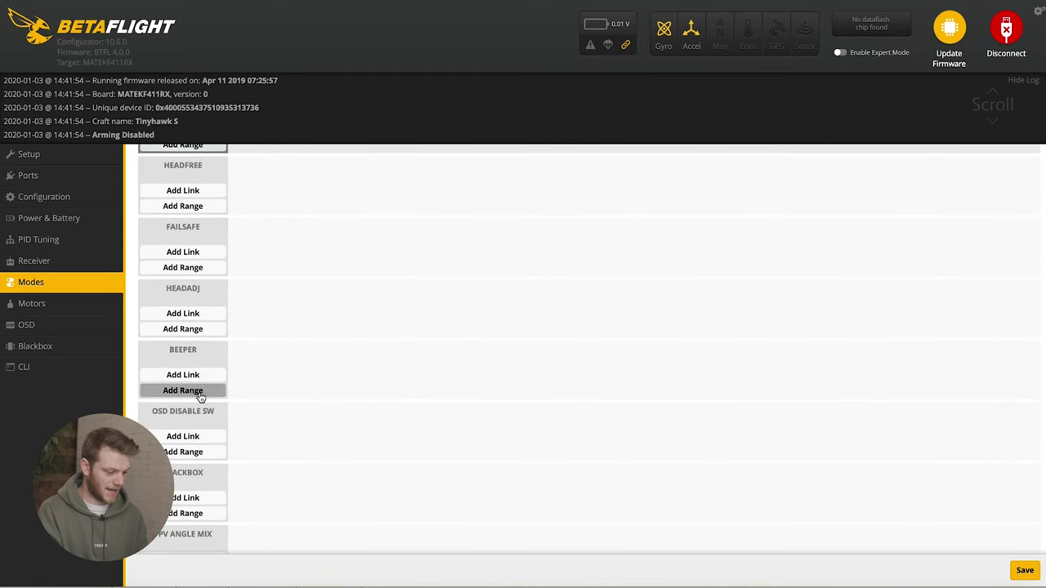
{"action": "left_click", "coordinate": [183, 391]}
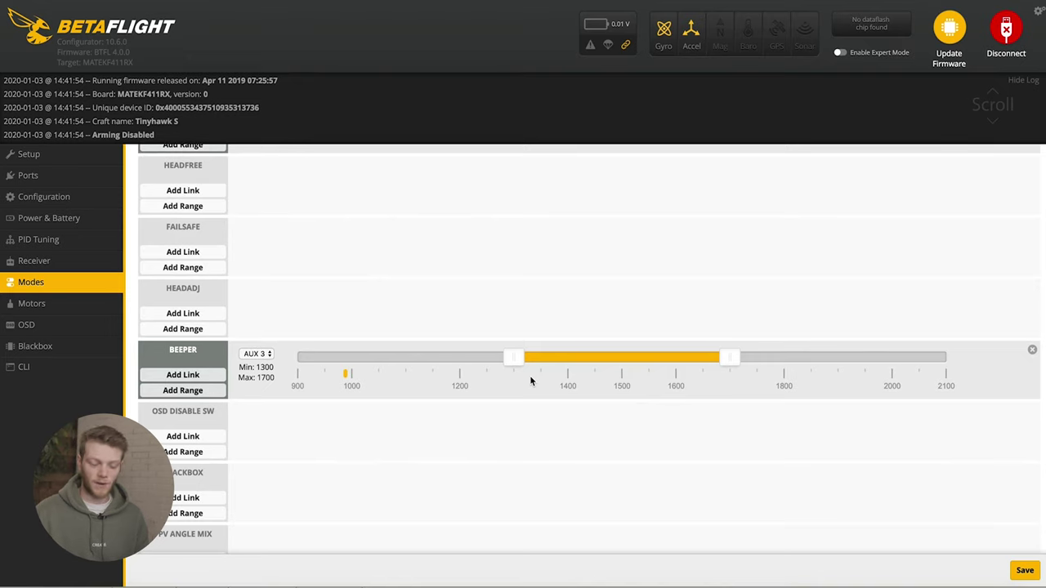
{"action": "left_click_drag", "start_coordinate": [584, 360], "coordinate": [855, 370]}
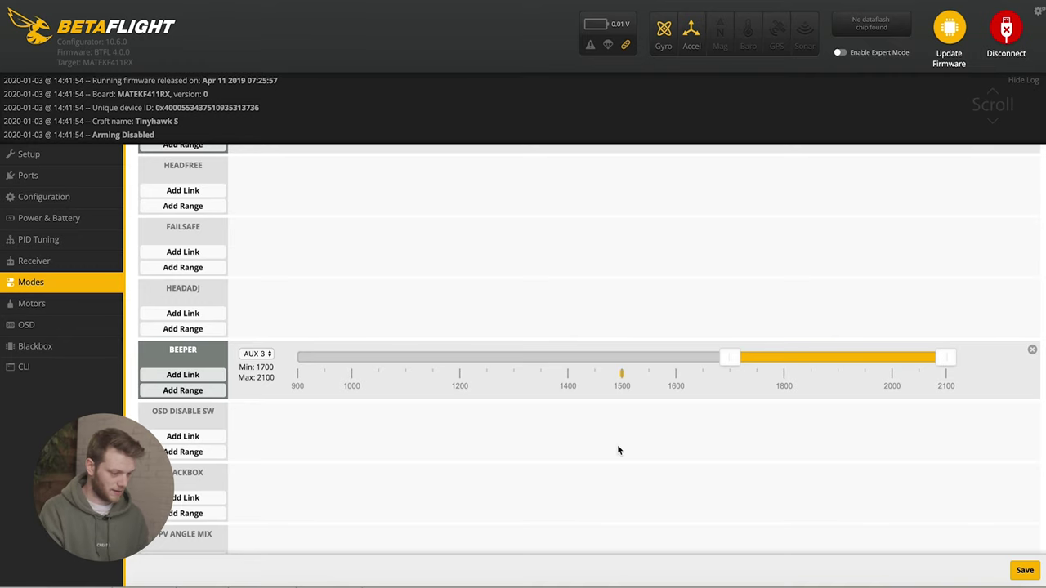
Add a FLIP OVER AFTER CRASH mode range on AUX 3 from 1300 to 1700.
{"action": "scroll", "coordinate": [618, 451], "scroll_direction": "down", "scroll_amount": 5}
{"action": "scroll", "coordinate": [618, 450], "scroll_direction": "down", "scroll_amount": 4}
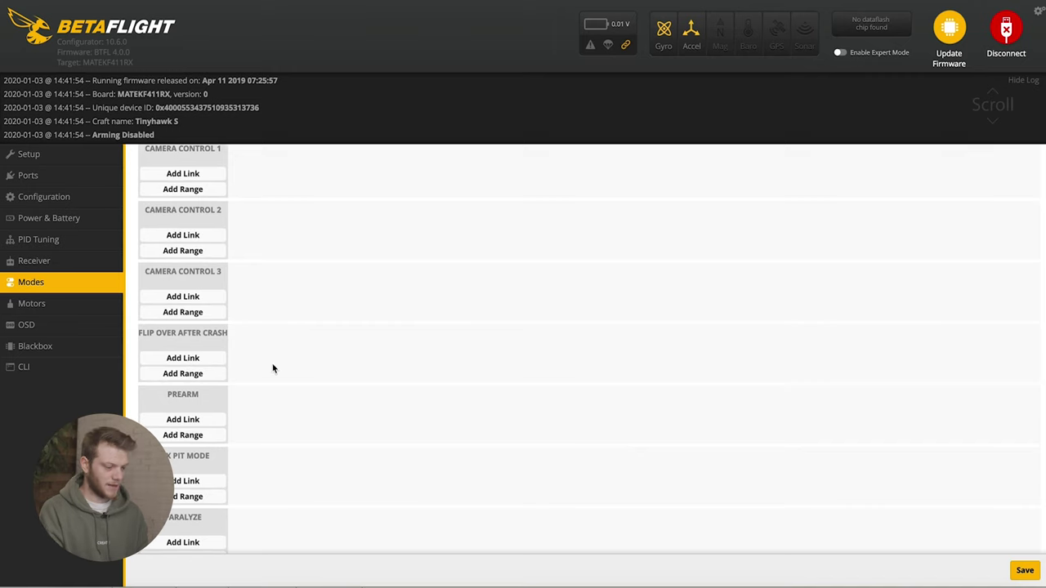
{"action": "left_click", "coordinate": [201, 375]}
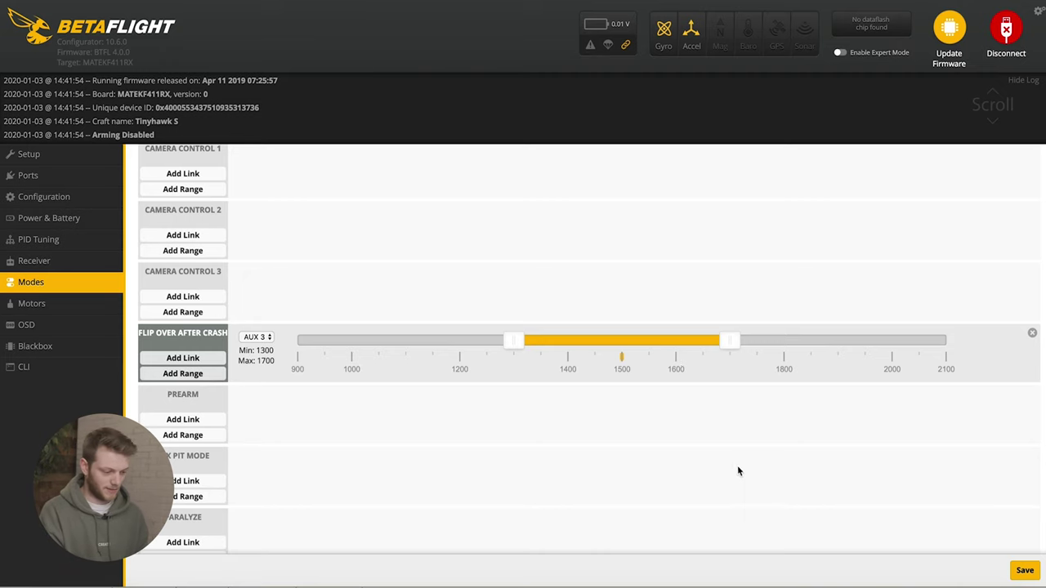
{"action": "scroll", "coordinate": [729, 472], "scroll_direction": "down", "scroll_amount": 3}
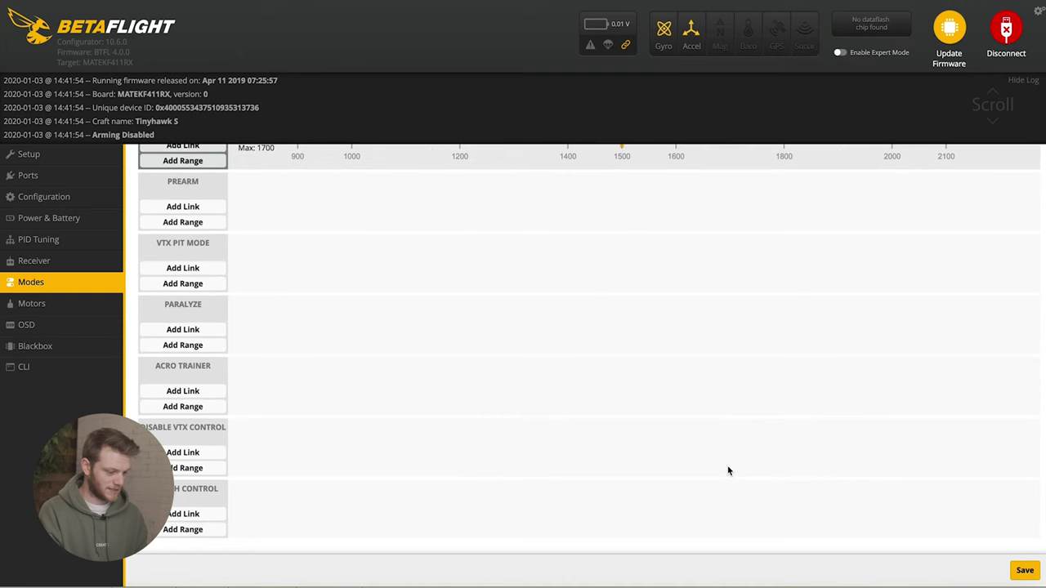
Save the mode assignments and hide the unused modes.
{"action": "scroll", "coordinate": [842, 404], "scroll_direction": "up", "scroll_amount": 12}
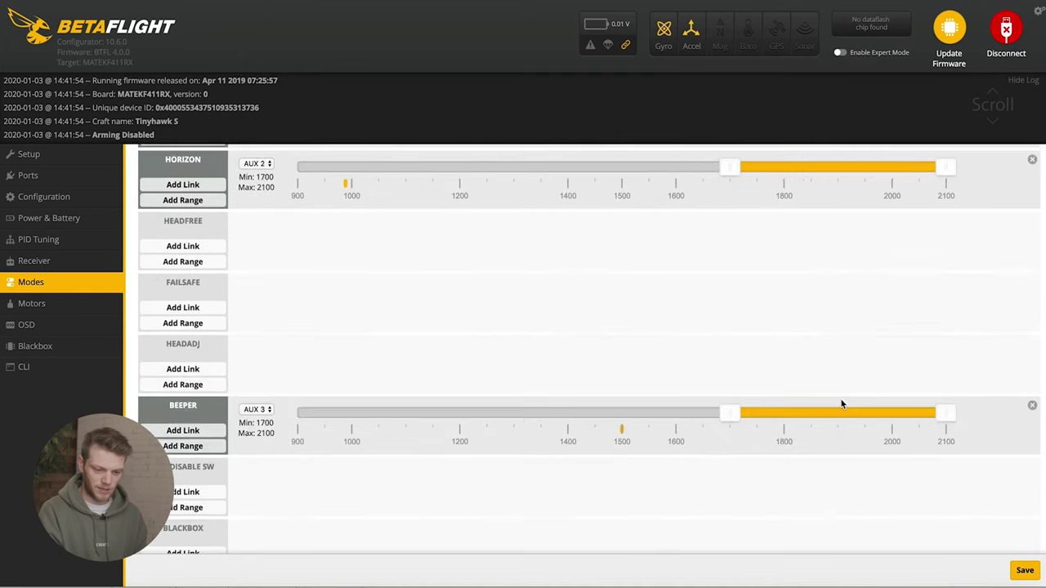
{"action": "scroll", "coordinate": [842, 404], "scroll_direction": "up", "scroll_amount": 4}
{"action": "left_click", "coordinate": [1025, 572]}
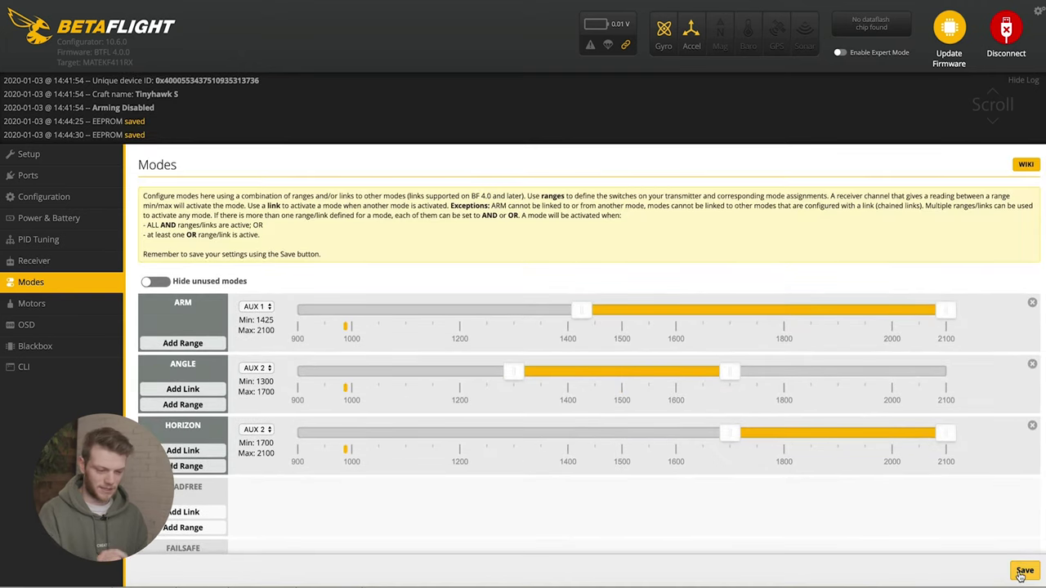
{"action": "left_click", "coordinate": [157, 281]}
{"action": "scroll", "coordinate": [448, 334], "scroll_direction": "down", "scroll_amount": 1}
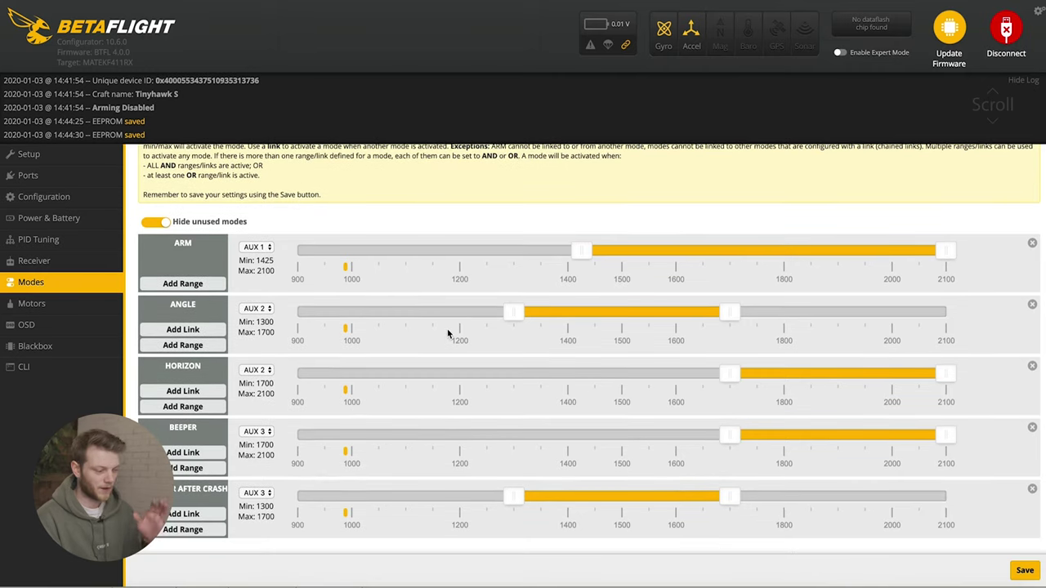
Enable the RX_LOST beep in the configuration's Dshot Beacon settings.
{"action": "left_click", "coordinate": [72, 199]}
{"action": "scroll", "coordinate": [377, 378], "scroll_direction": "down", "scroll_amount": 15}
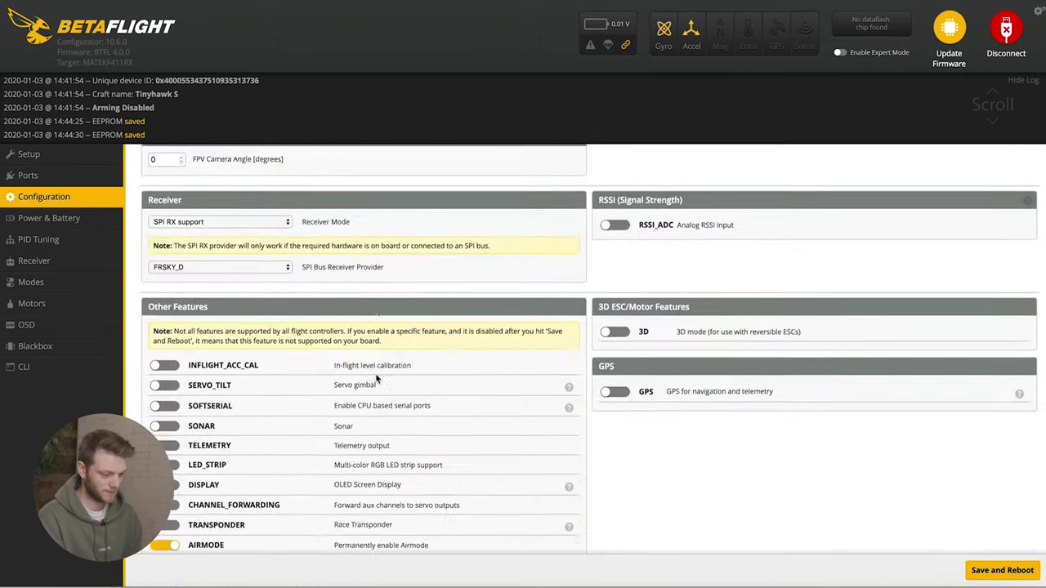
{"action": "scroll", "coordinate": [375, 373], "scroll_direction": "down", "scroll_amount": 3}
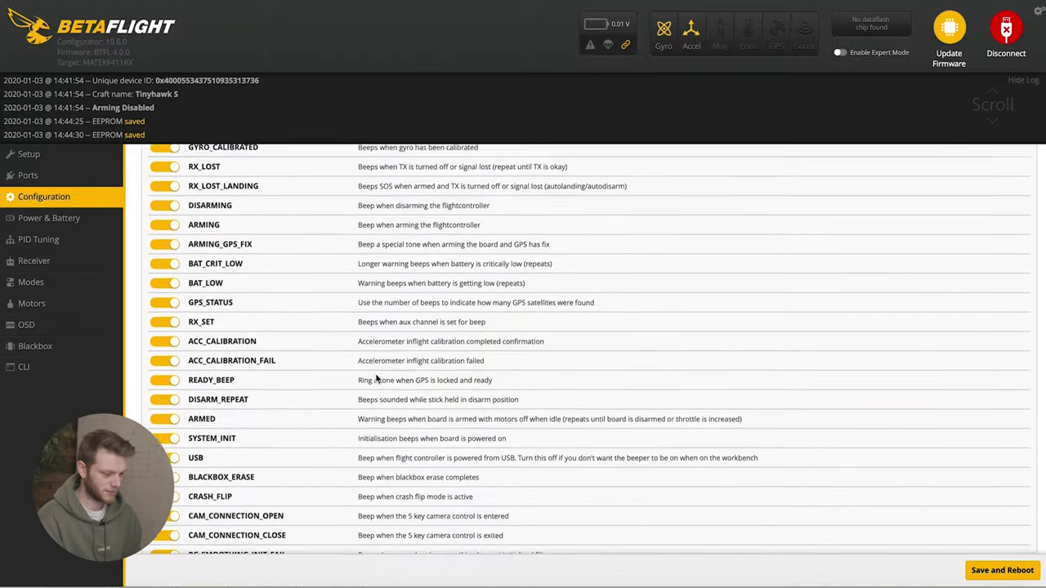
{"action": "scroll", "coordinate": [376, 372], "scroll_direction": "up", "scroll_amount": 5}
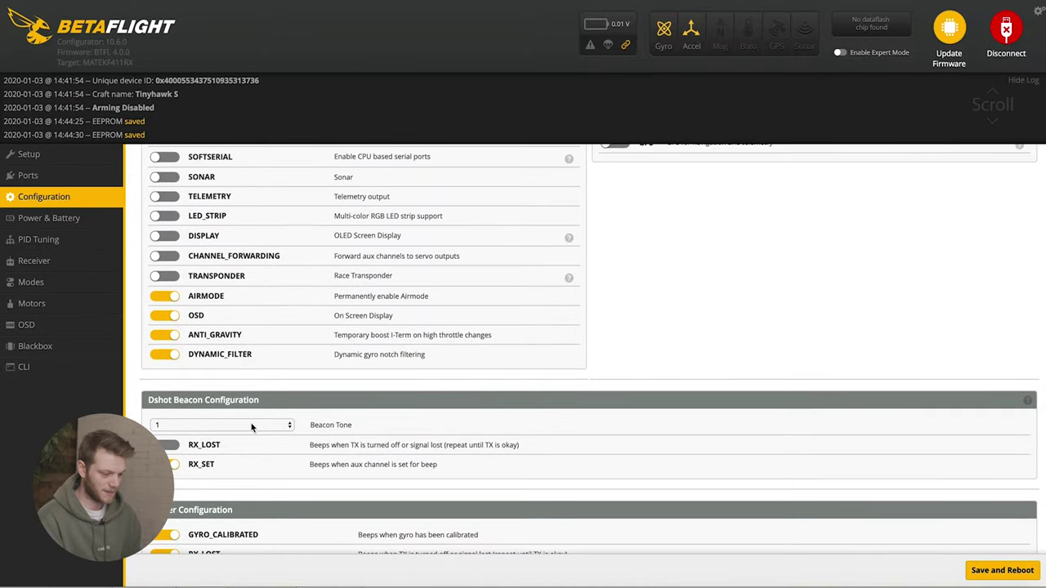
{"action": "left_click", "coordinate": [173, 446]}
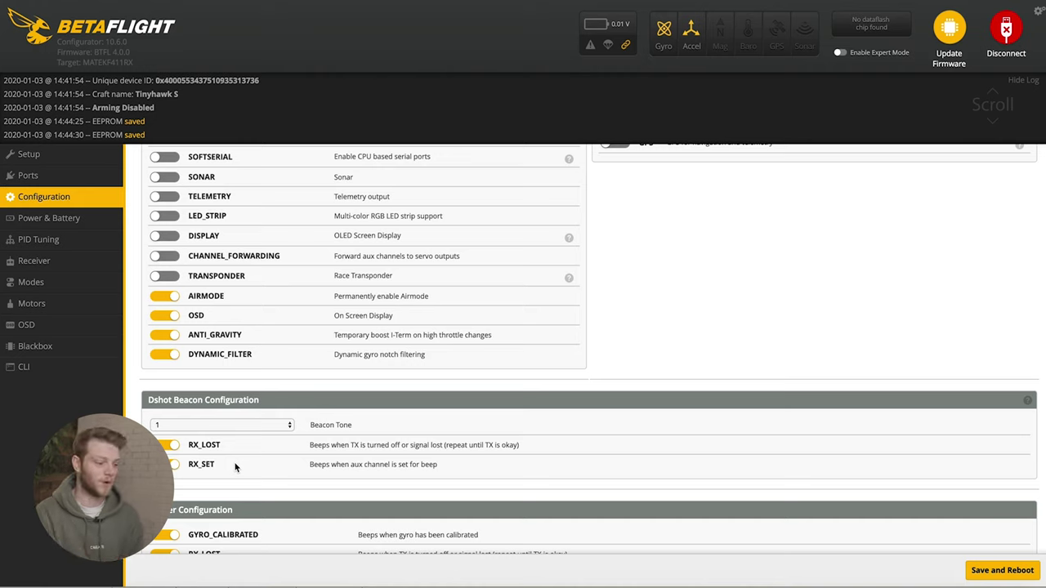
{"action": "scroll", "coordinate": [736, 420], "scroll_direction": "down", "scroll_amount": 3}
{"action": "scroll", "coordinate": [735, 421], "scroll_direction": "up", "scroll_amount": 3}
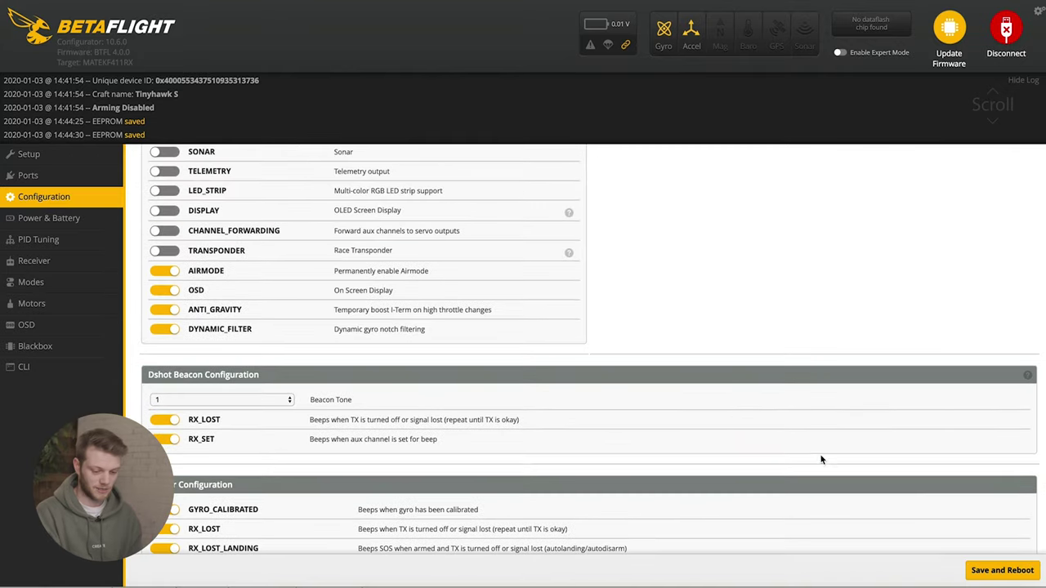
Save the configuration with a reboot and disconnect the flight controller.
{"action": "left_click", "coordinate": [993, 577]}
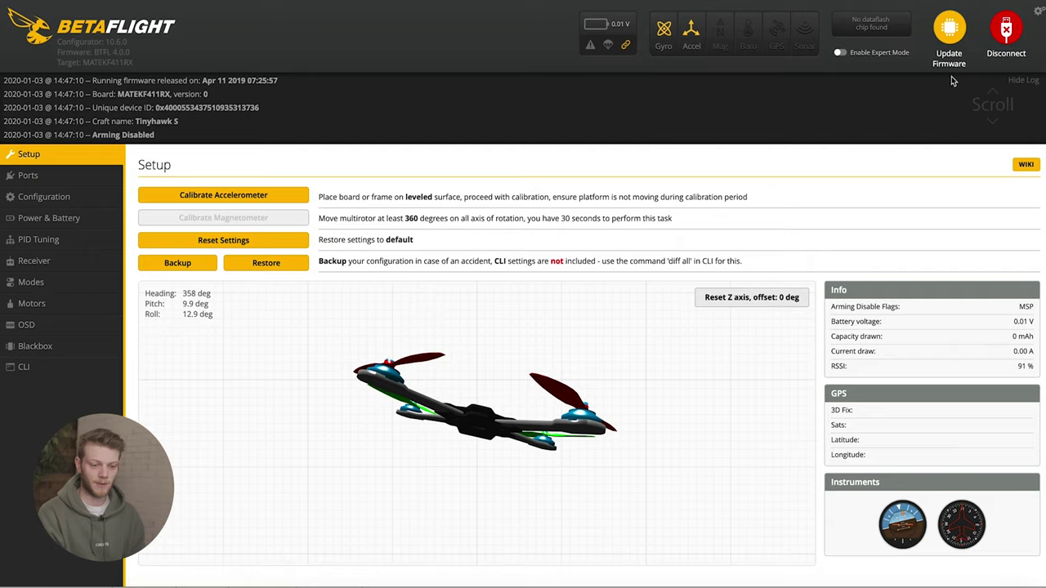
{"action": "left_click", "coordinate": [1010, 33]}
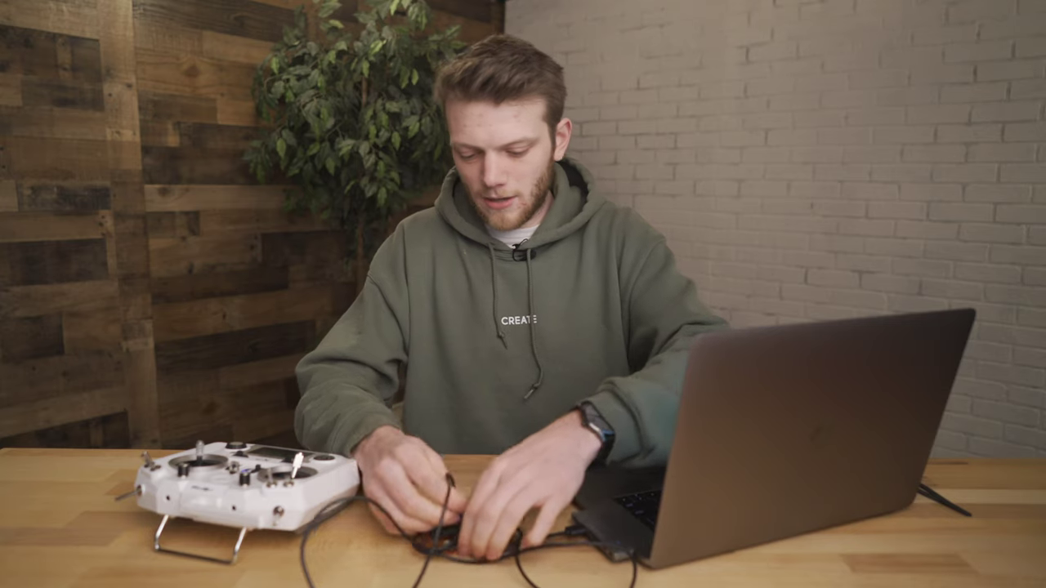